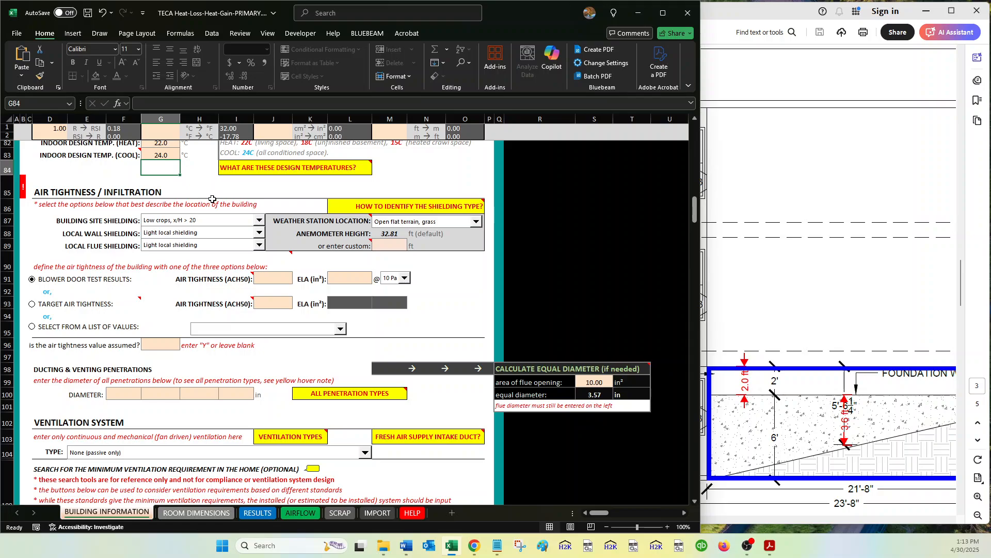
Set the building site shielding to Suburban, forest, after reviewing the shielding-type note.
{"action": "left_click", "coordinate": [231, 222]}
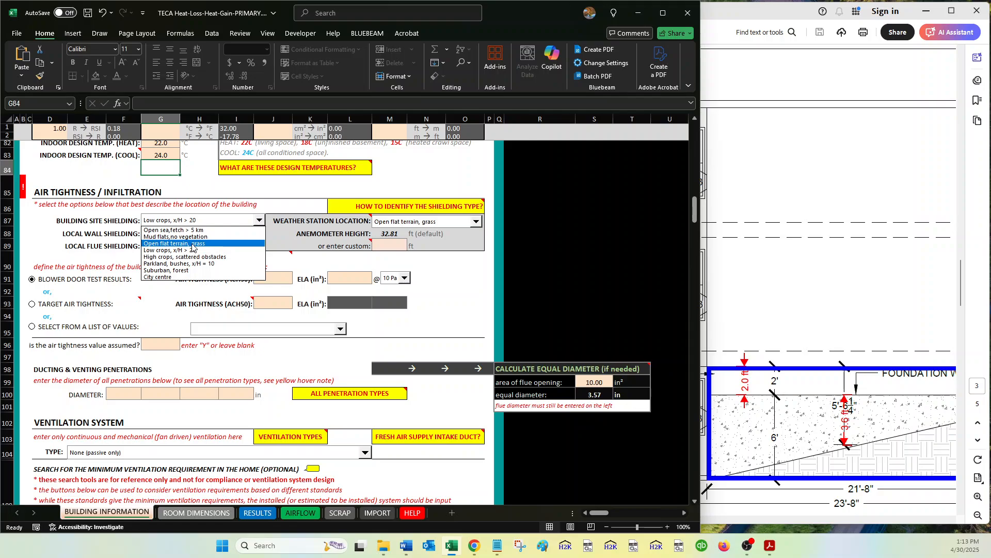
{"action": "left_click", "coordinate": [307, 203]}
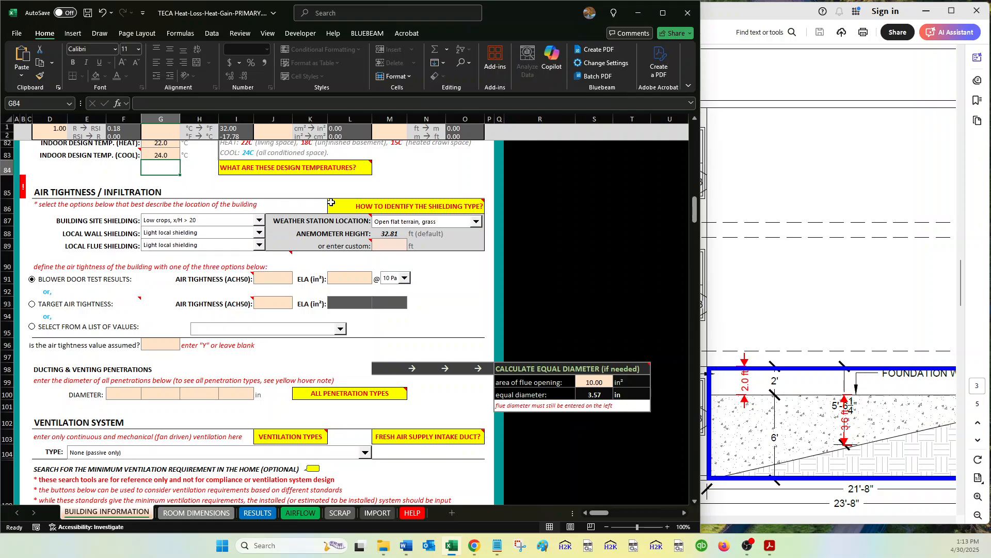
{"action": "mouse_move", "coordinate": [378, 206]}
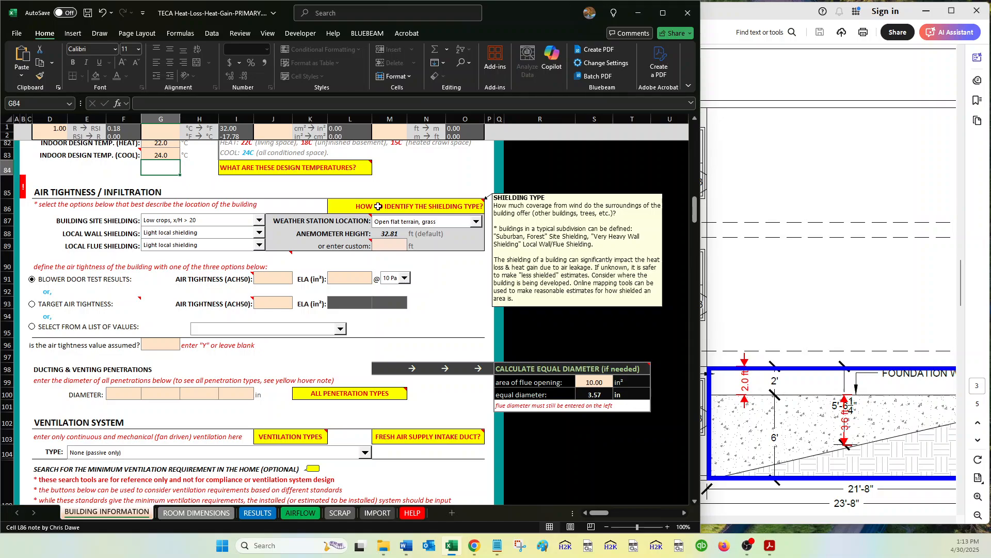
{"action": "left_click", "coordinate": [268, 203]}
{"action": "left_click", "coordinate": [244, 223]}
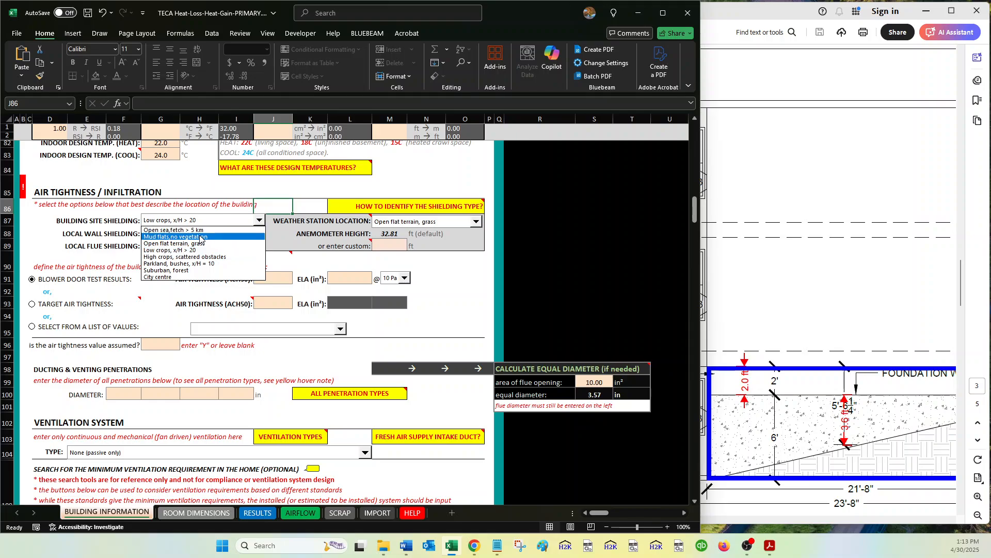
{"action": "left_click", "coordinate": [182, 270]}
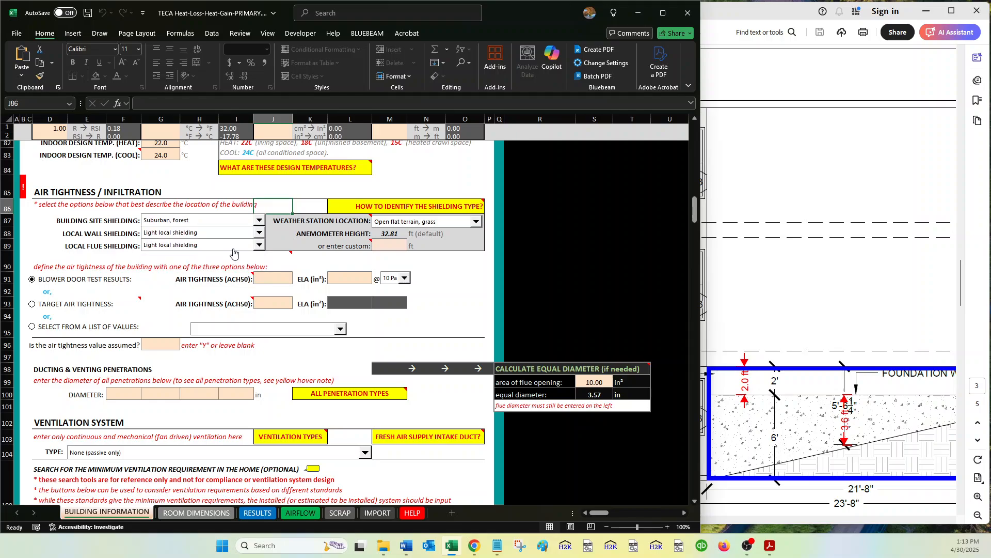
Set both the local wall shielding and the local flue shielding to Very heavy.
{"action": "left_click", "coordinate": [209, 236]}
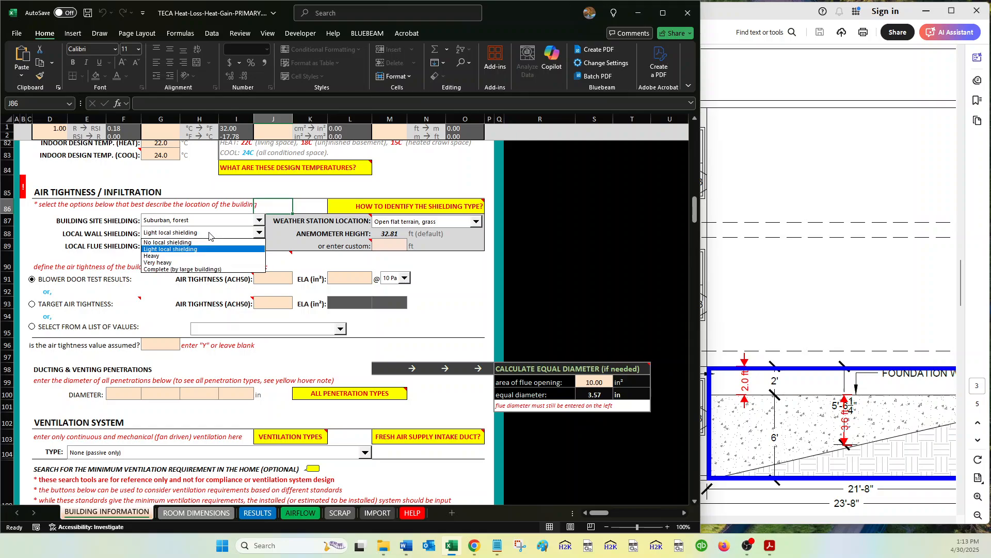
{"action": "left_click", "coordinate": [173, 260]}
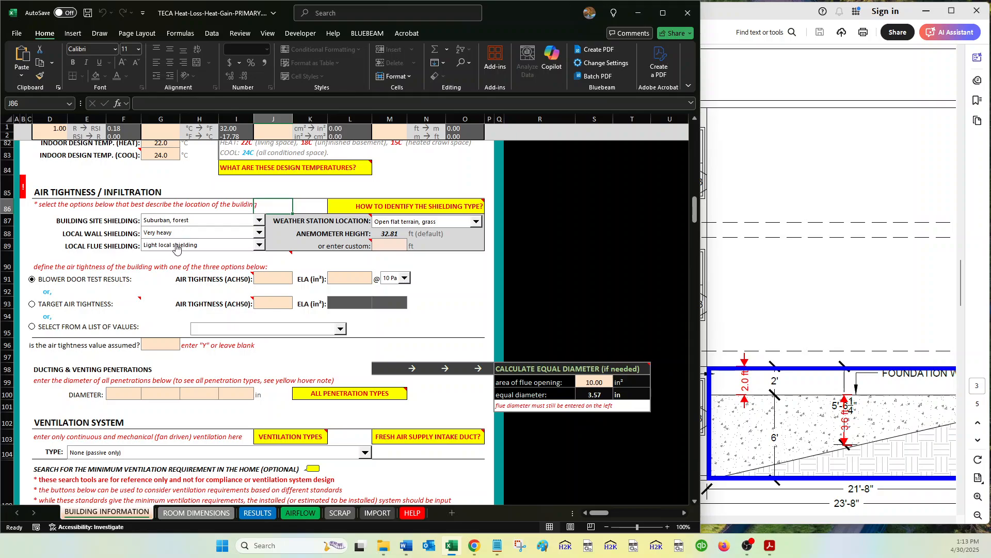
{"action": "left_click", "coordinate": [176, 246]}
{"action": "left_click", "coordinate": [169, 273]}
Examine the shielding, weather station and anemometer fields and the air tightness option notes.
{"action": "left_click_drag", "start_coordinate": [124, 223], "coordinate": [49, 246]}
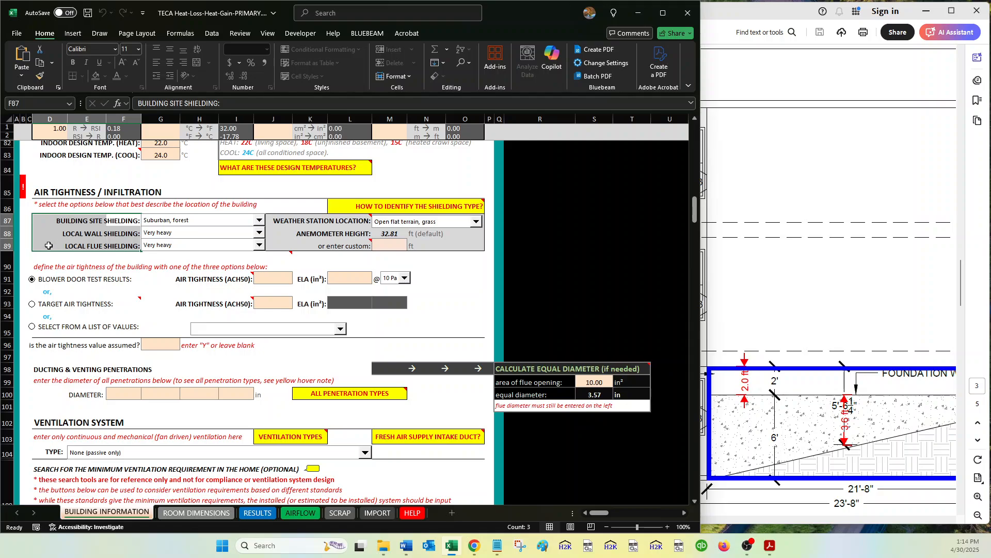
{"action": "left_click", "coordinate": [278, 251]}
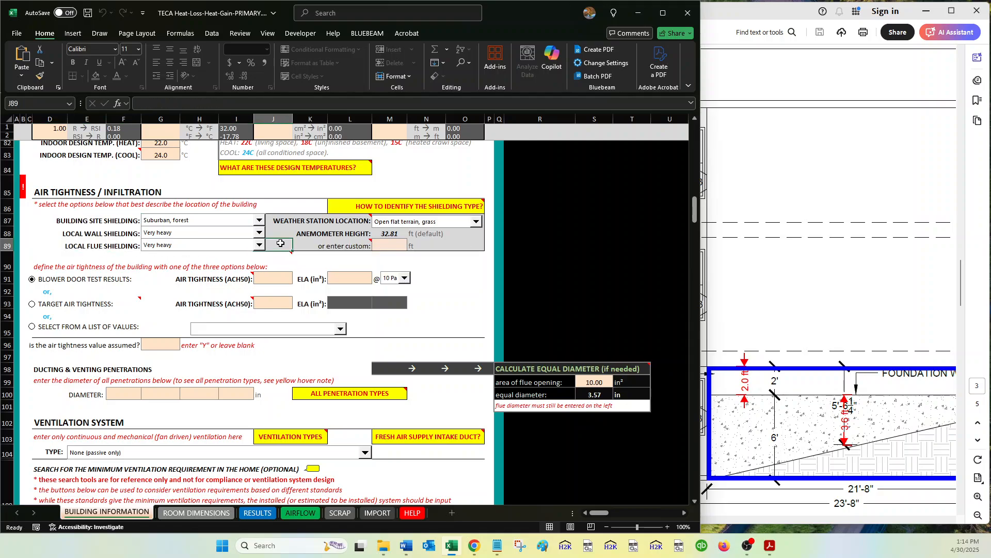
{"action": "left_click", "coordinate": [274, 219]}
{"action": "left_click_drag", "start_coordinate": [274, 220], "coordinate": [469, 242]}
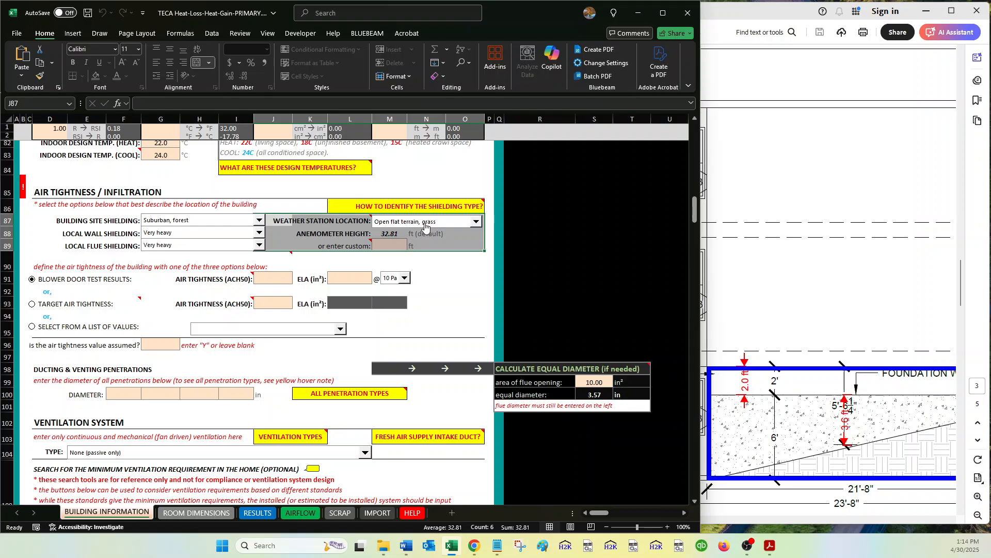
{"action": "left_click_drag", "start_coordinate": [361, 234], "coordinate": [396, 241]}
{"action": "left_click", "coordinate": [480, 247]}
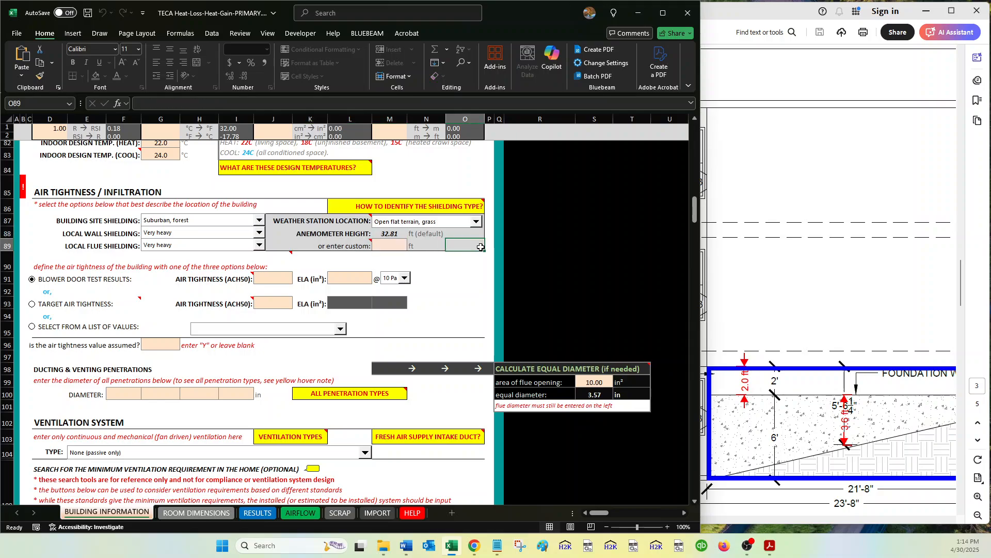
{"action": "scroll", "coordinate": [475, 253], "scroll_direction": "down", "scroll_amount": 1}
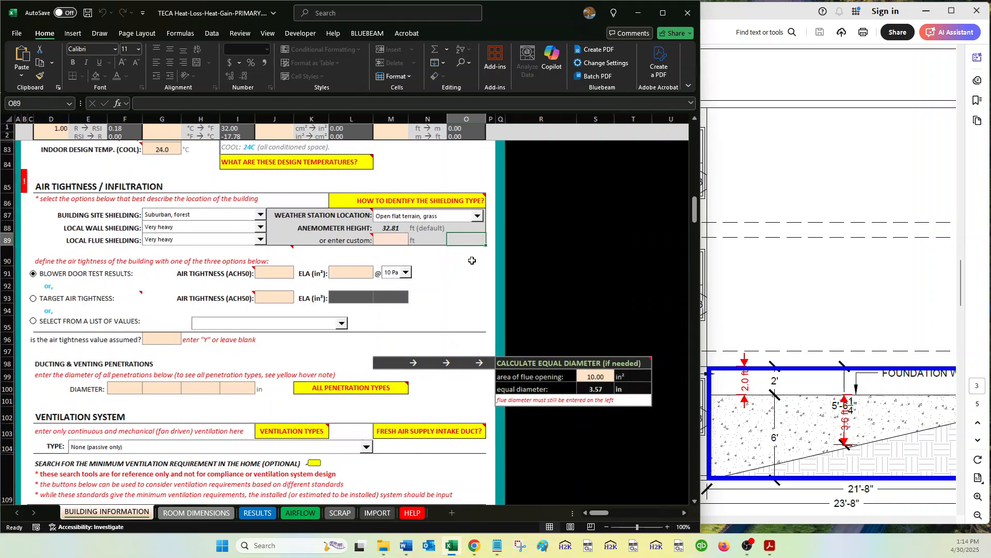
{"action": "scroll", "coordinate": [471, 260], "scroll_direction": "down", "scroll_amount": 1}
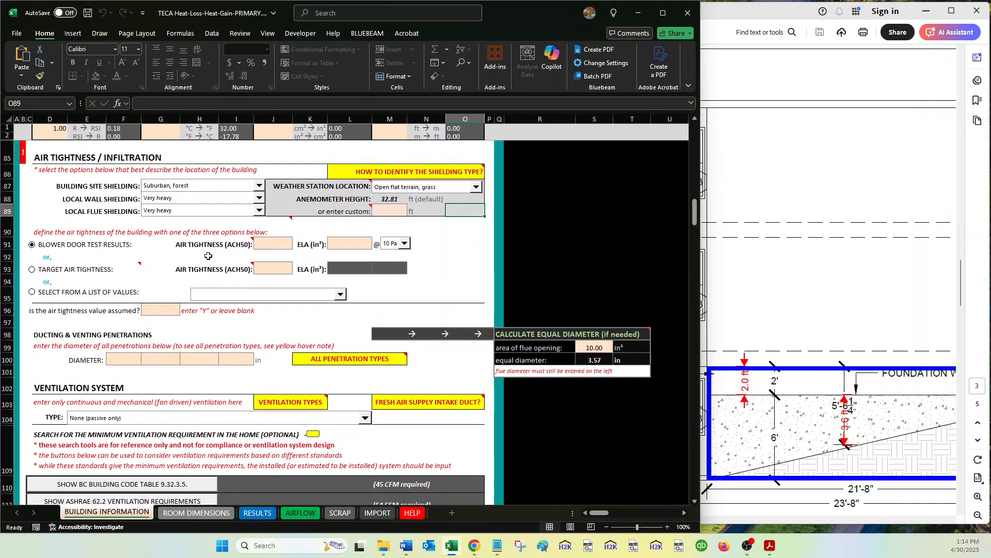
{"action": "mouse_move", "coordinate": [110, 274]}
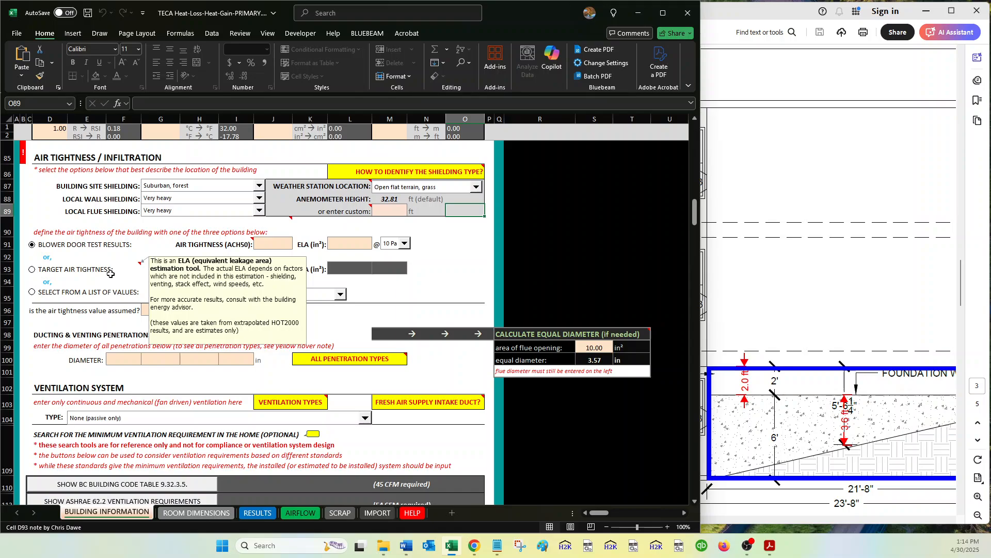
{"action": "left_click", "coordinate": [35, 229]}
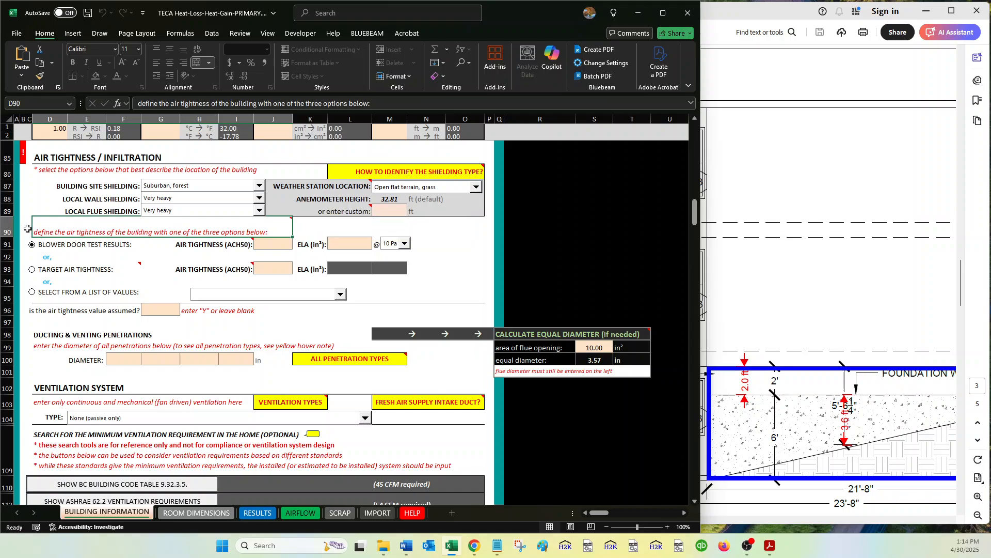
{"action": "left_click", "coordinate": [25, 229]}
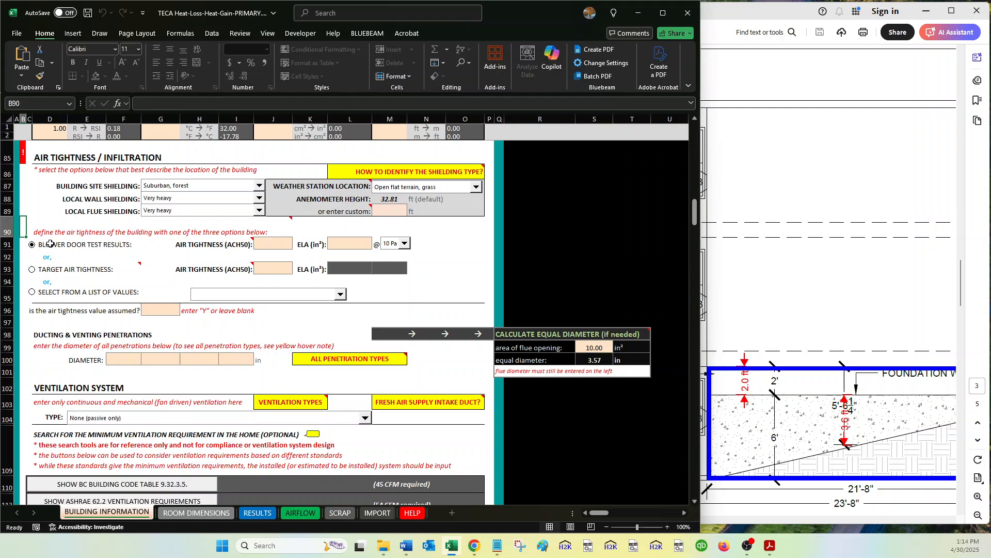
Enter blower door test results of 5.135 ACH50 air tightness and an ELA of 212 in².
{"action": "left_click", "coordinate": [268, 245]}
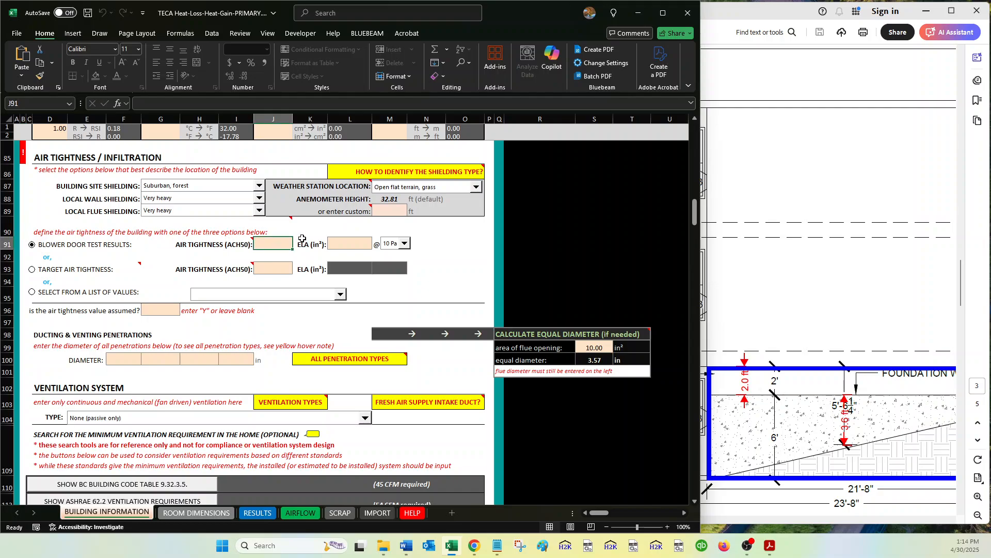
{"action": "left_click", "coordinate": [344, 243]}
{"action": "left_click", "coordinate": [287, 243]}
{"action": "type", "text": "5.14"}
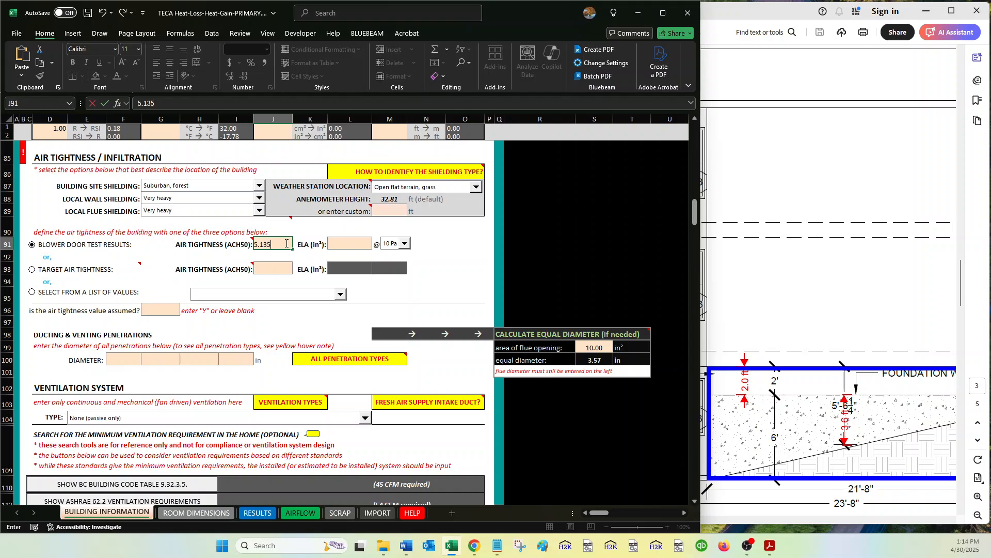
{"action": "key", "text": "Tab"}
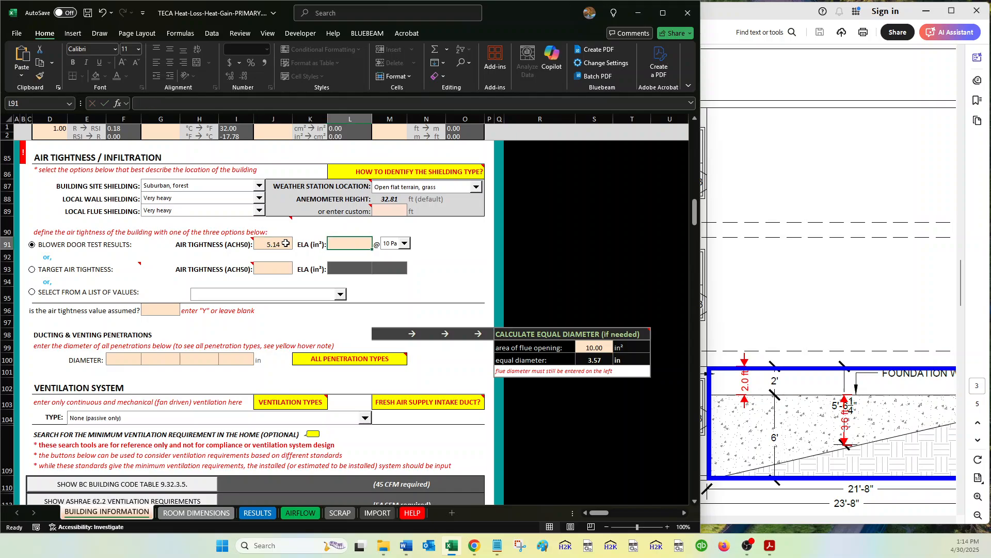
{"action": "type", "text": "212"}
{"action": "key", "text": "Return"}
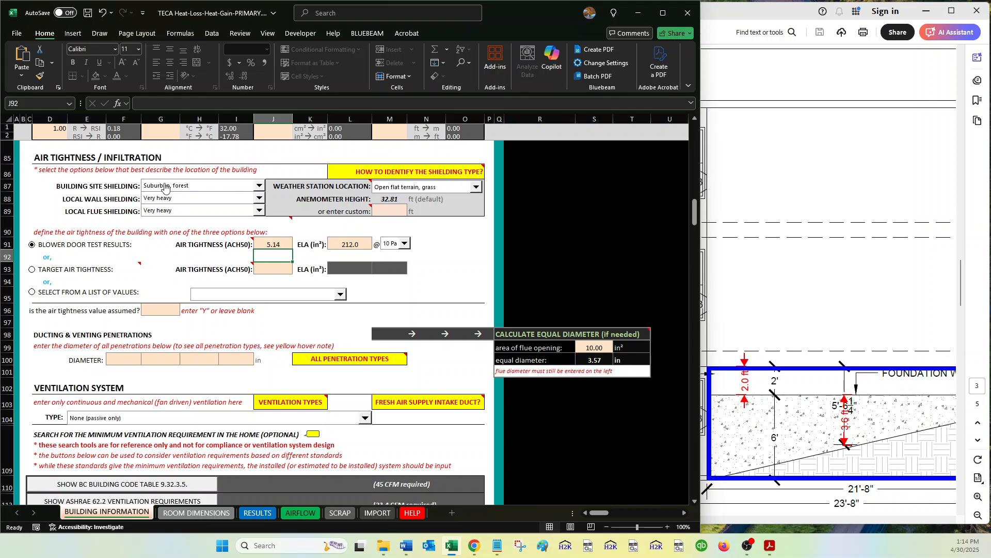
Convert 988 cm² to square inches with the unit converter at the top of the sheet.
{"action": "left_click", "coordinate": [316, 244]}
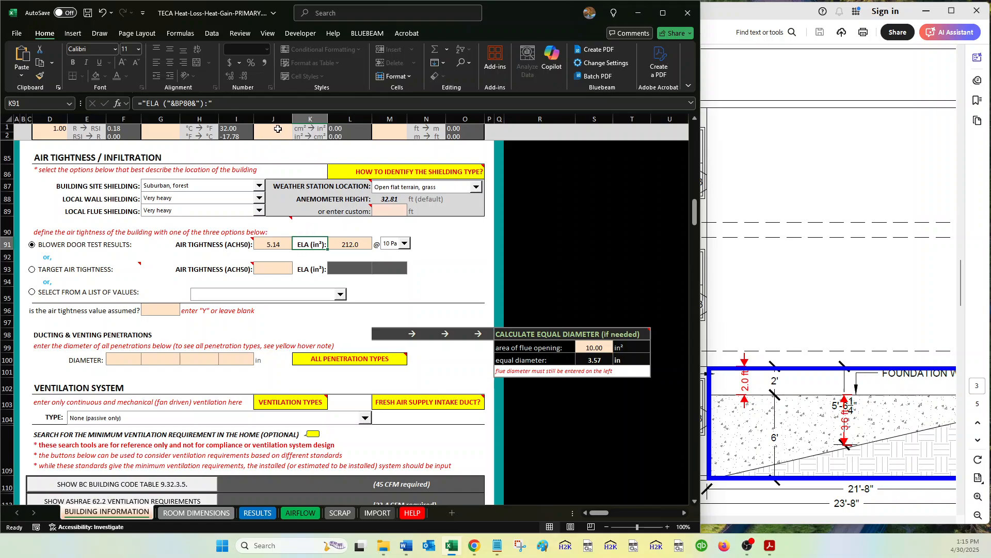
{"action": "left_click", "coordinate": [278, 131]}
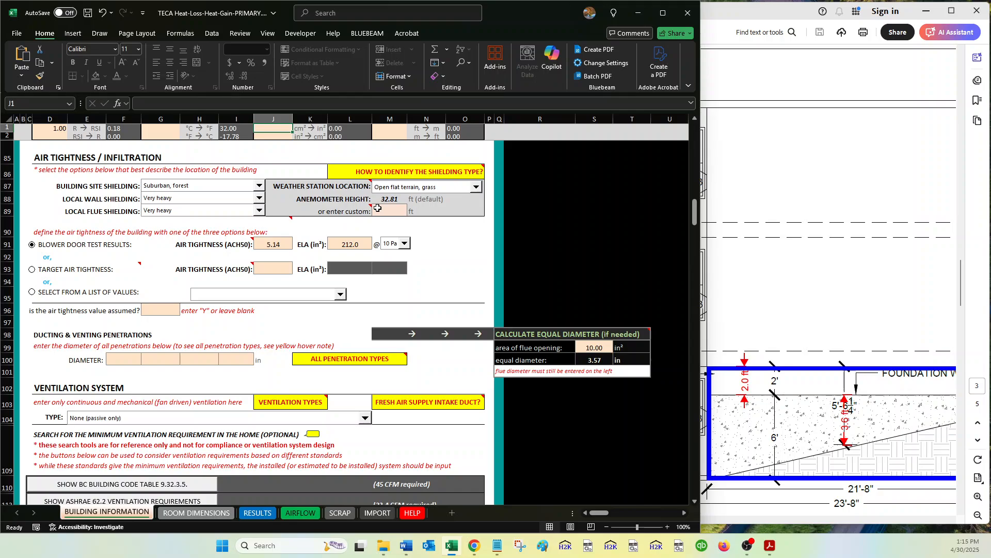
{"action": "type", "text": "988"}
{"action": "key", "text": "Return"}
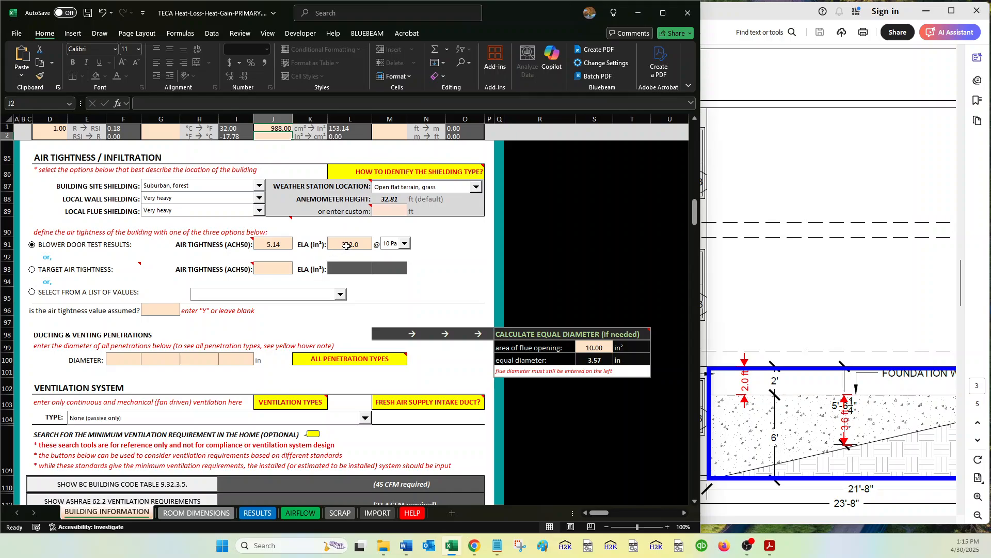
Clear the blower door air tightness and ELA entries.
{"action": "left_click", "coordinate": [347, 245]}
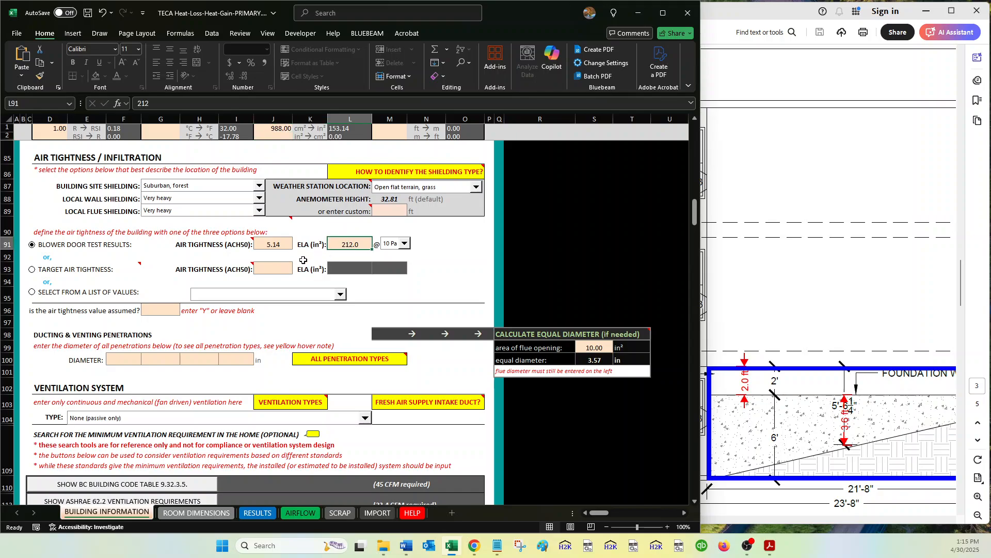
{"action": "left_click", "coordinate": [262, 244]}
{"action": "key", "text": "Delete"}
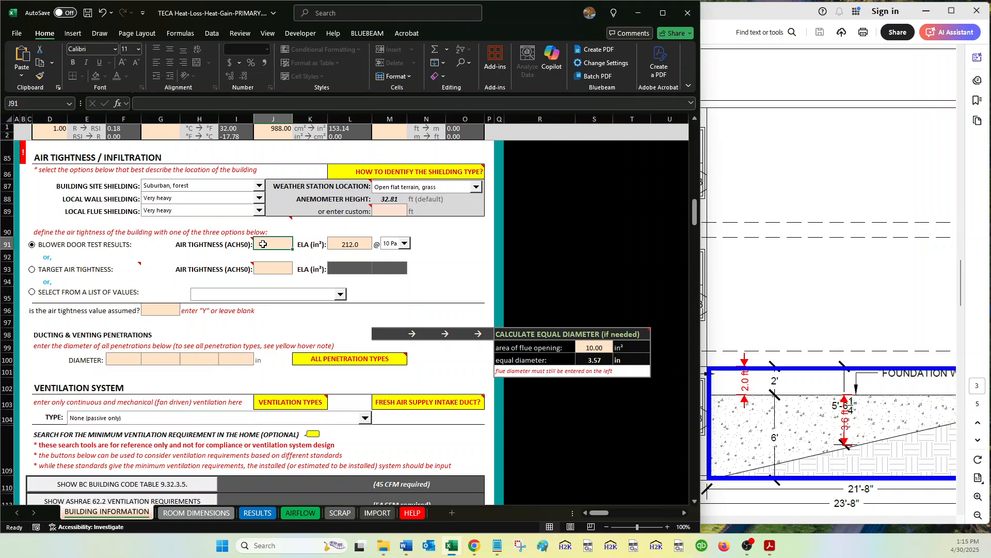
{"action": "left_click", "coordinate": [350, 242]}
{"action": "key", "text": "Delete"}
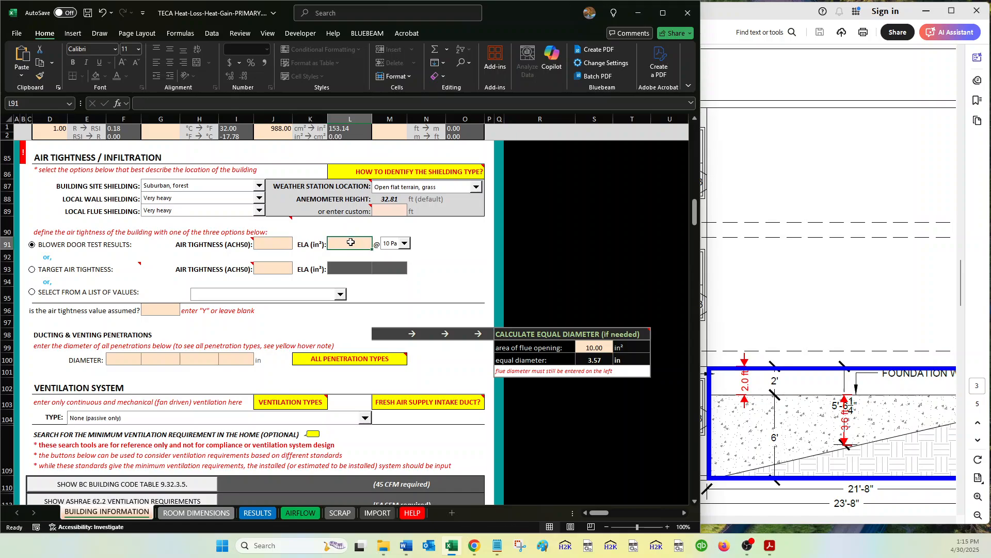
Switch the air tightness option to target air tightness and enter 2.5 ACH50.
{"action": "left_click", "coordinate": [32, 272]}
{"action": "mouse_move", "coordinate": [135, 269]}
{"action": "left_click", "coordinate": [279, 267]}
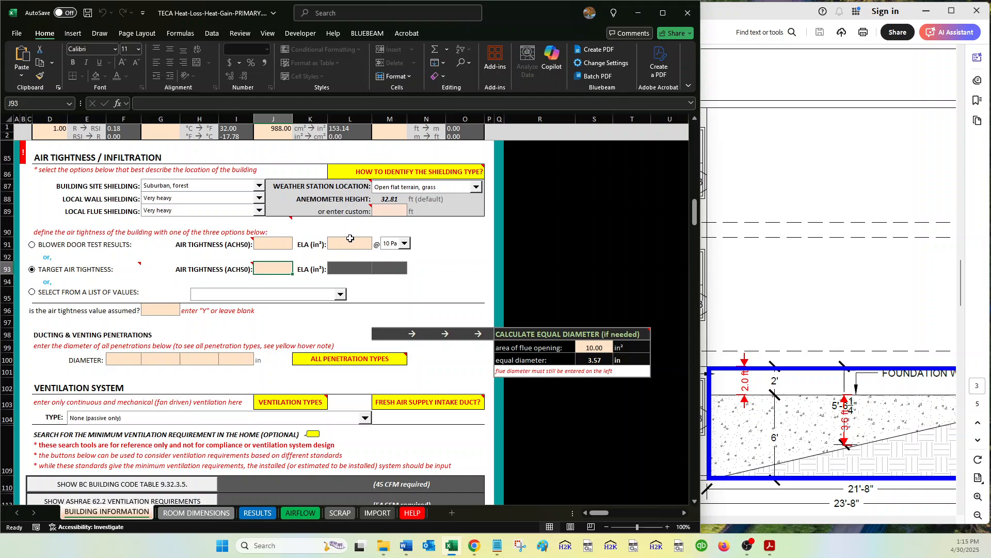
{"action": "left_click", "coordinate": [341, 242]}
{"action": "left_click", "coordinate": [345, 269]}
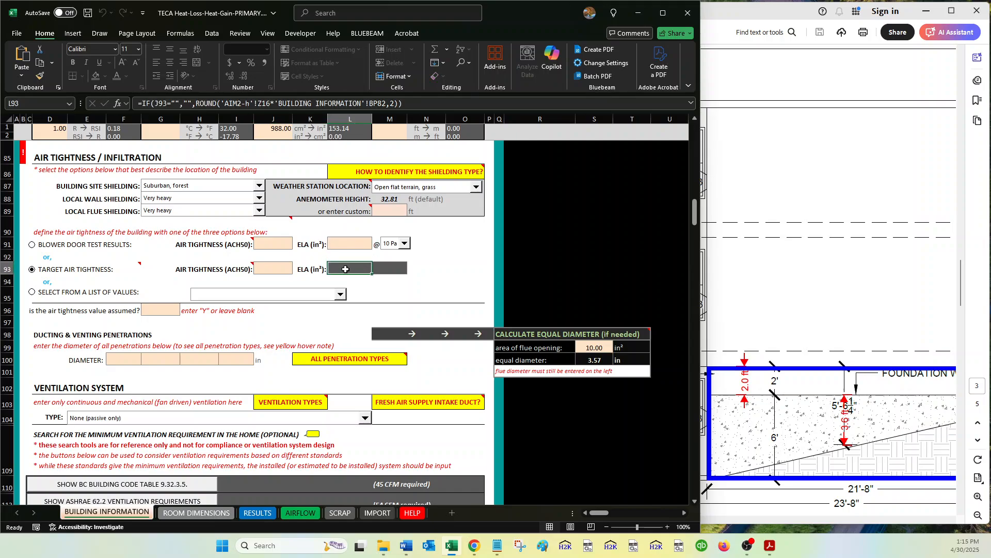
{"action": "left_click", "coordinate": [271, 267]}
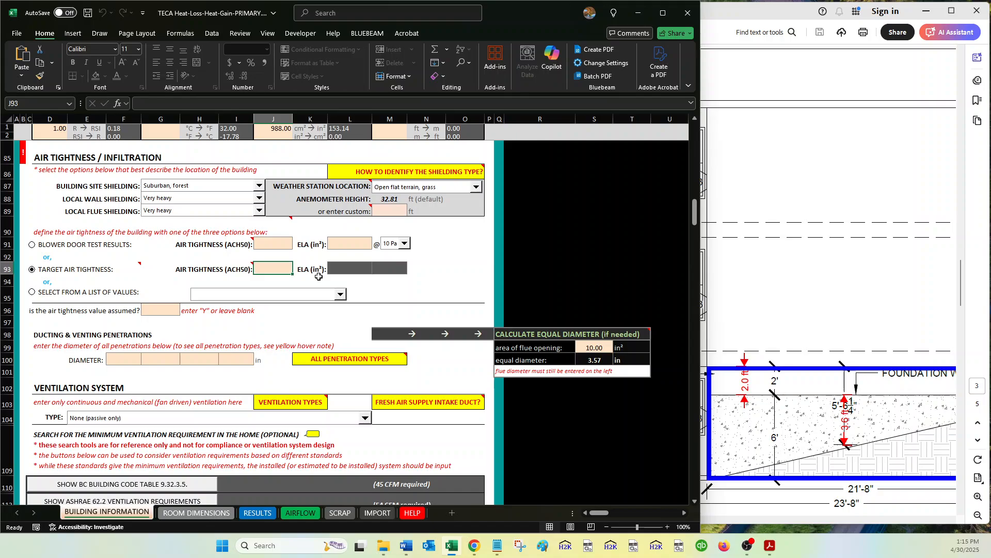
{"action": "type", "text": "2.5"}
{"action": "key", "text": "Tab"}
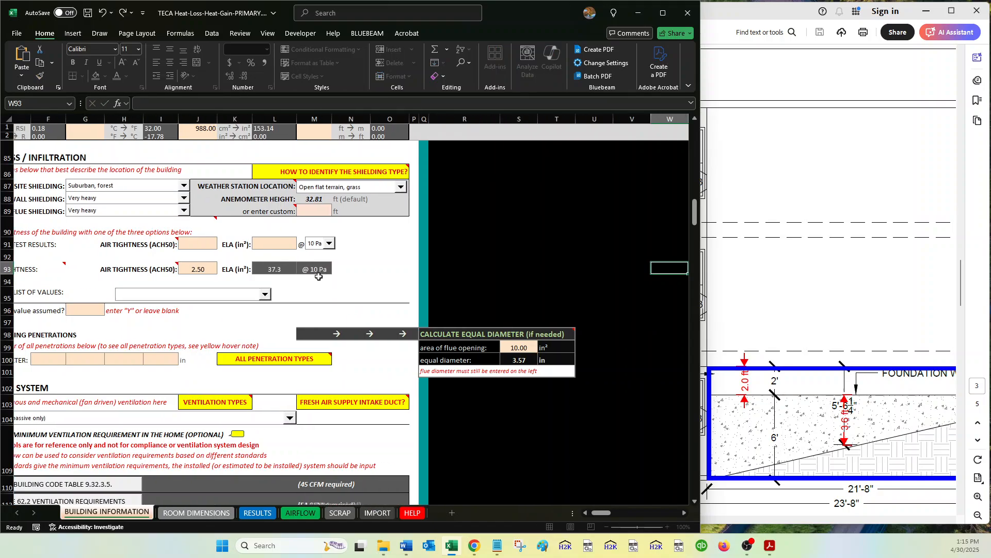
{"action": "scroll", "coordinate": [319, 276], "scroll_direction": "left", "scroll_amount": 3}
{"action": "left_click", "coordinate": [352, 268]}
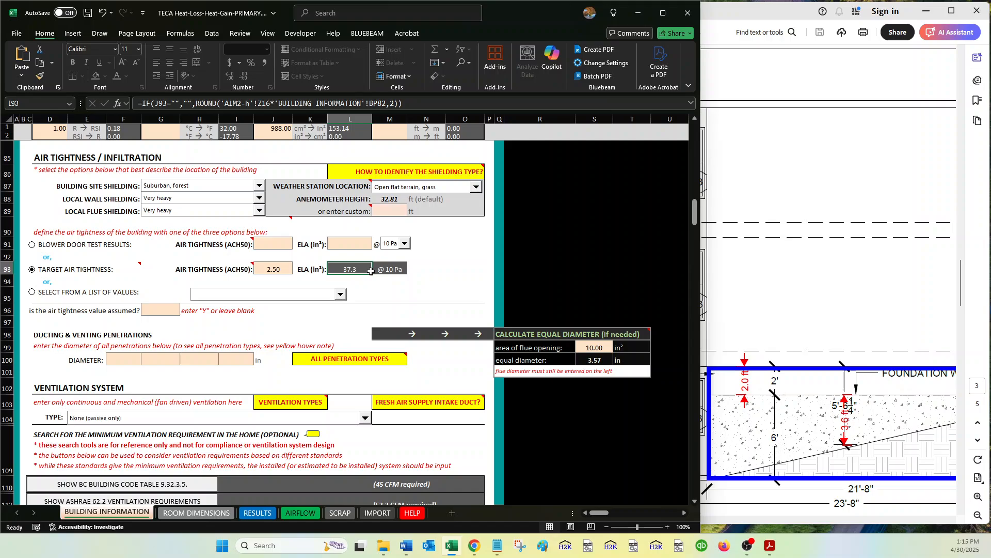
{"action": "left_click", "coordinate": [281, 268]}
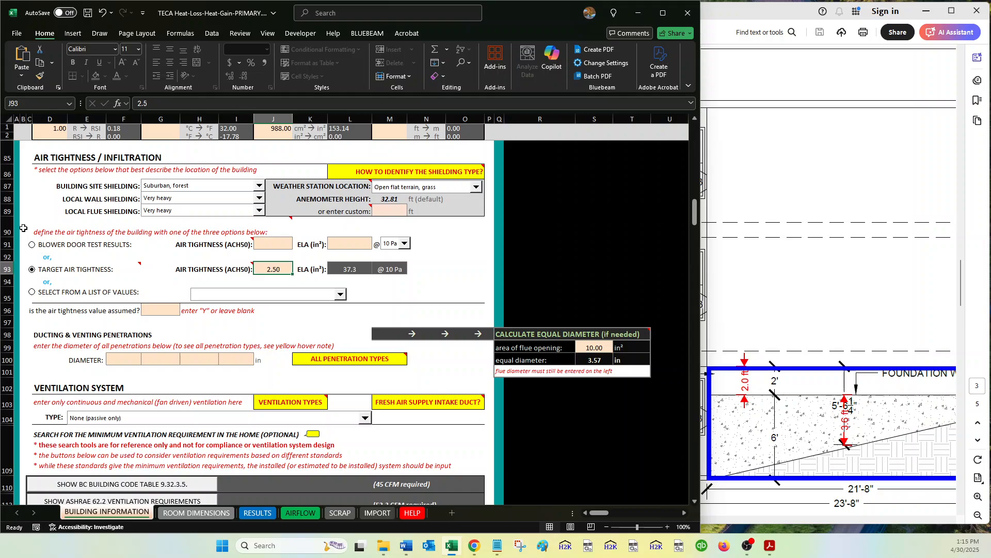
Mark the air tightness value as assumed by entering Y.
{"action": "mouse_move", "coordinate": [74, 225]}
{"action": "scroll", "coordinate": [274, 271], "scroll_direction": "down", "scroll_amount": 1}
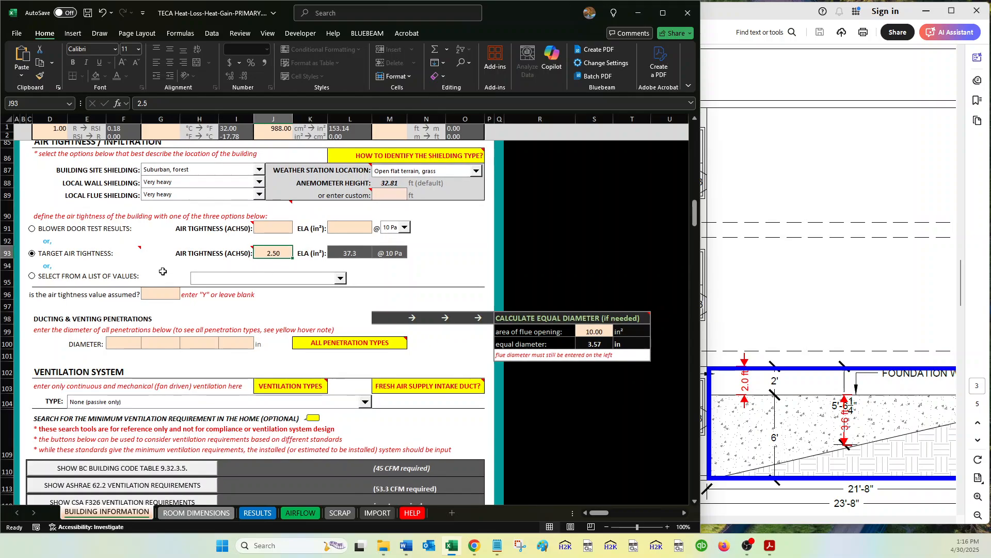
{"action": "left_click", "coordinate": [166, 267]}
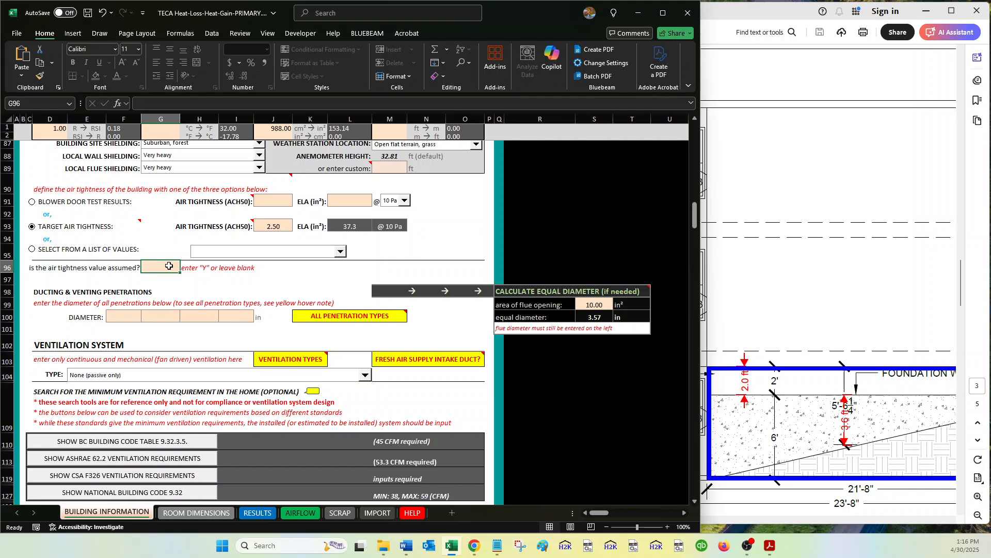
{"action": "type", "text": "y"}
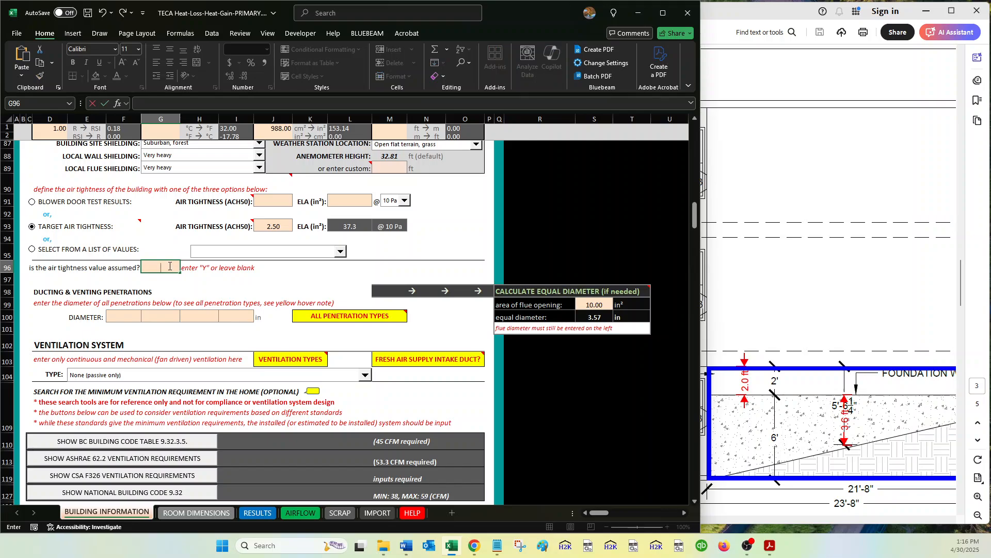
{"action": "type", "text": "y"}
{"action": "key", "text": "Return"}
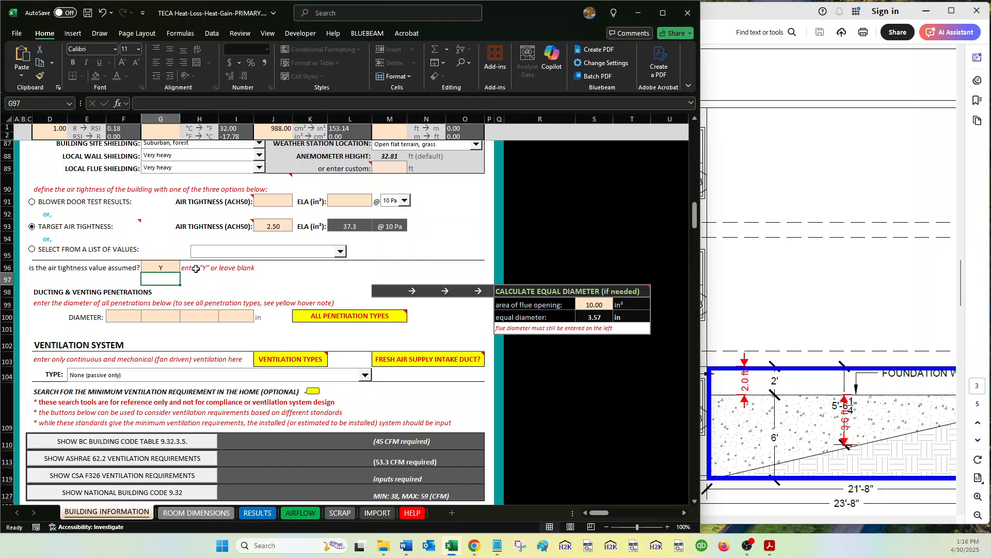
Preview the list of preset air tightness values, then switch back to the target air tightness option.
{"action": "left_click", "coordinate": [163, 267]}
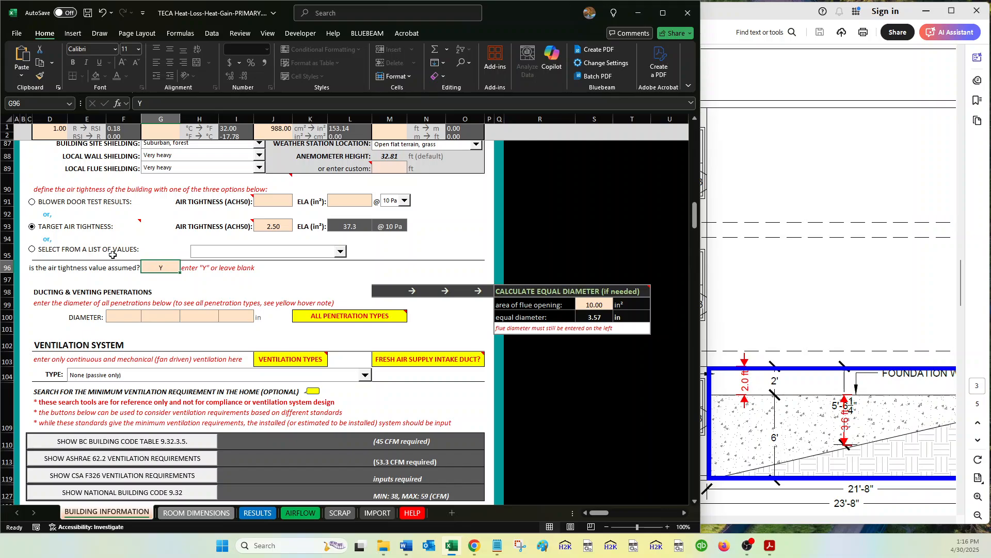
{"action": "left_click", "coordinate": [32, 250]}
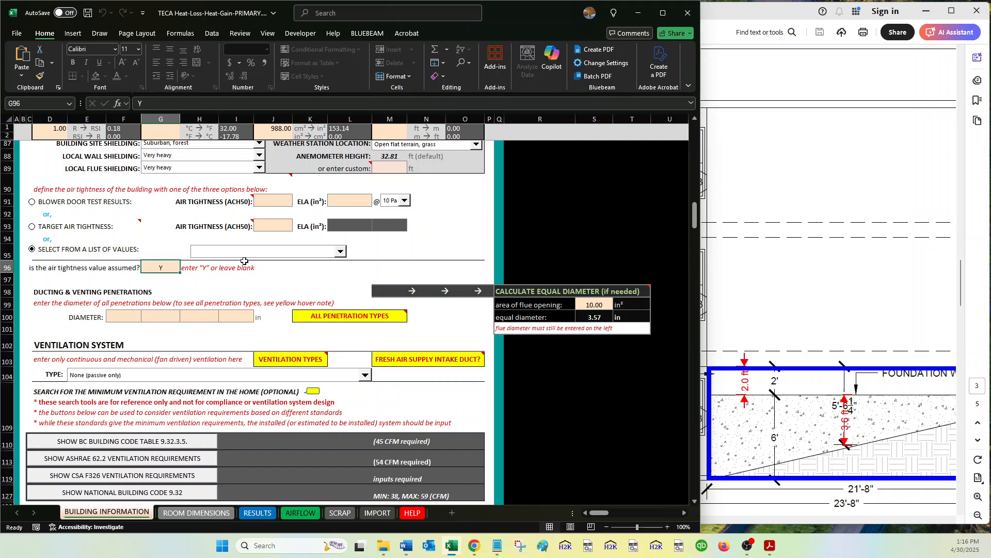
{"action": "left_click", "coordinate": [279, 255]}
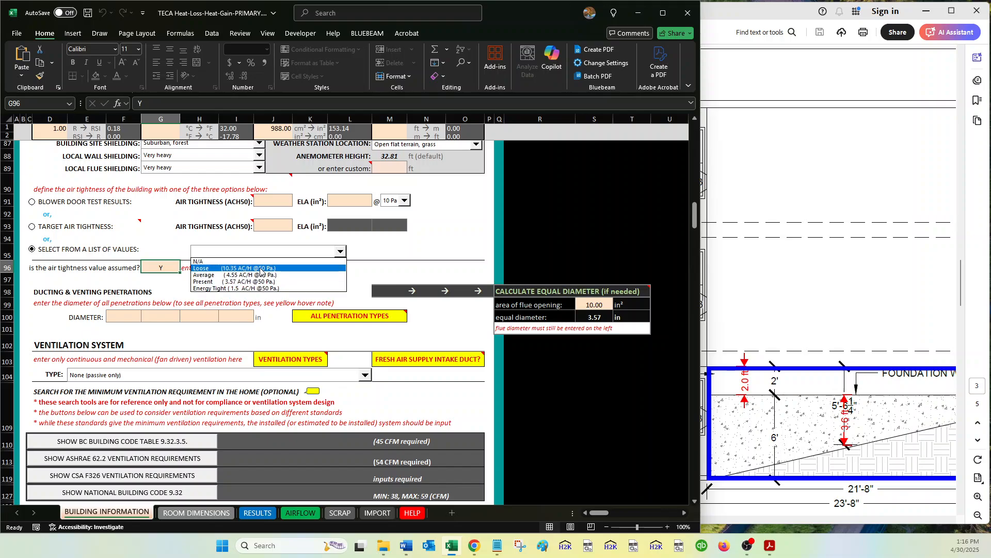
{"action": "left_click", "coordinate": [223, 247]}
{"action": "left_click", "coordinate": [130, 229]}
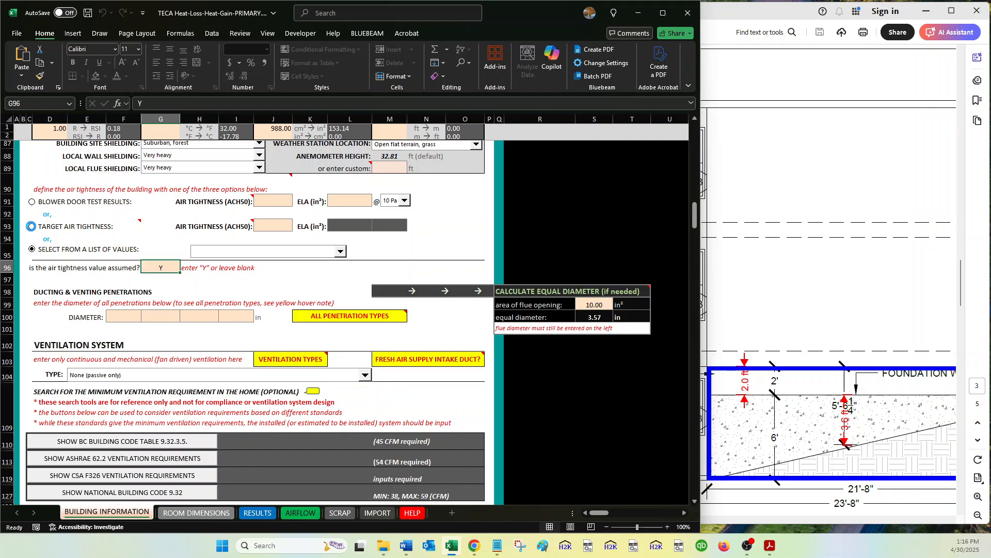
Check the maximum air leakage in the building design details and set the target air tightness to 1 ACH50.
{"action": "left_click", "coordinate": [278, 225]}
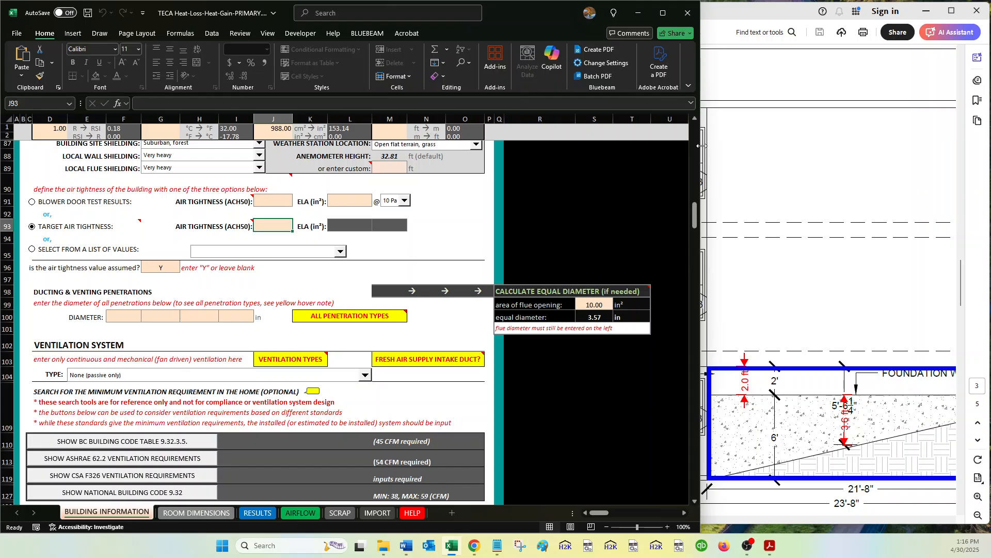
{"action": "left_click_drag", "start_coordinate": [701, 146], "coordinate": [81, 146]}
{"action": "scroll", "coordinate": [593, 258], "scroll_direction": "up", "scroll_amount": 10}
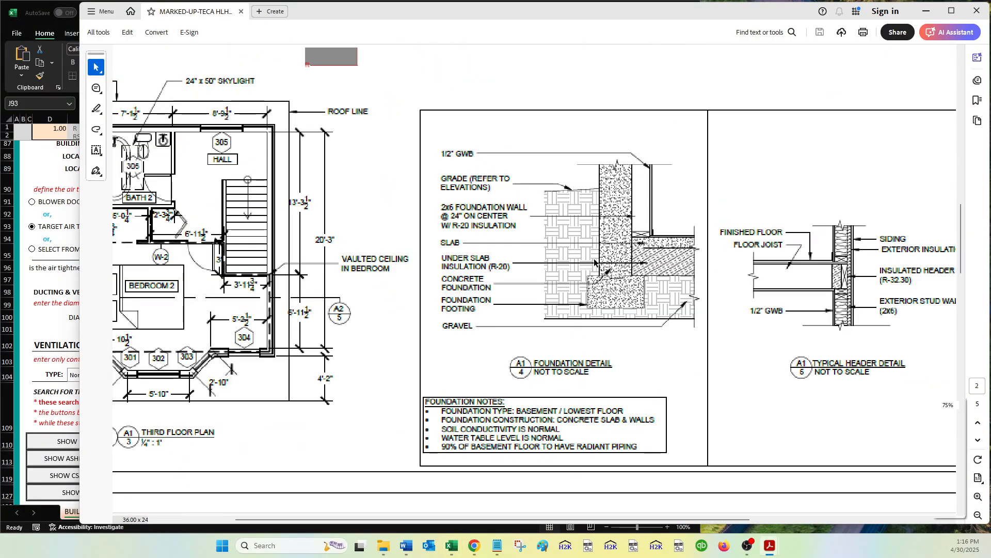
{"action": "scroll", "coordinate": [593, 258], "scroll_direction": "up", "scroll_amount": 10}
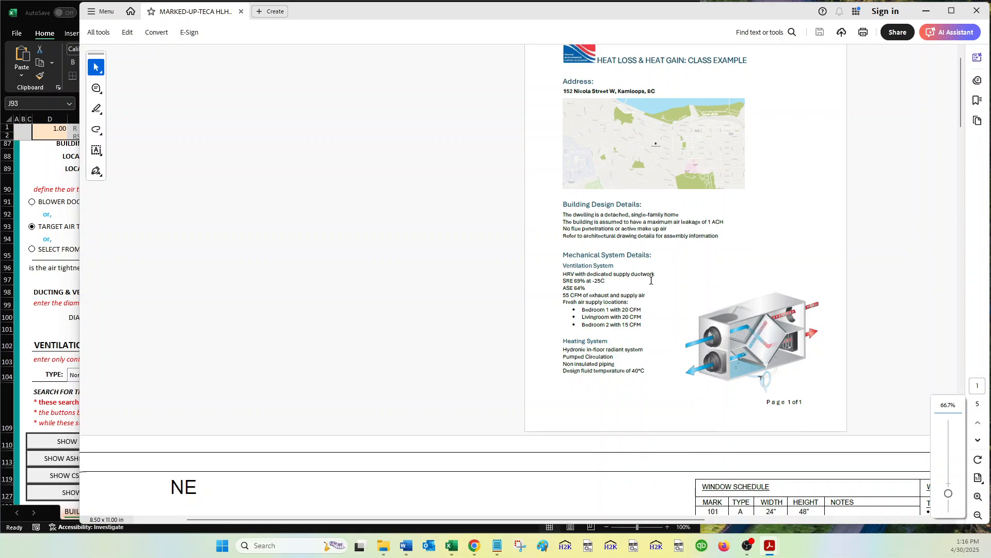
{"action": "scroll", "coordinate": [651, 281], "scroll_direction": "up", "scroll_amount": 4}
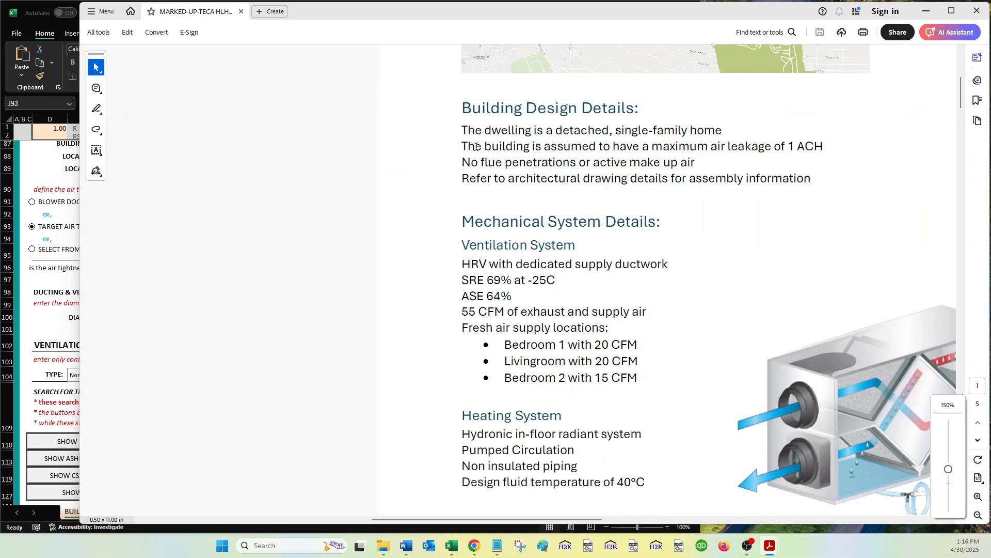
{"action": "left_click_drag", "start_coordinate": [476, 147], "coordinate": [829, 140]}
{"action": "left_click", "coordinate": [759, 173]}
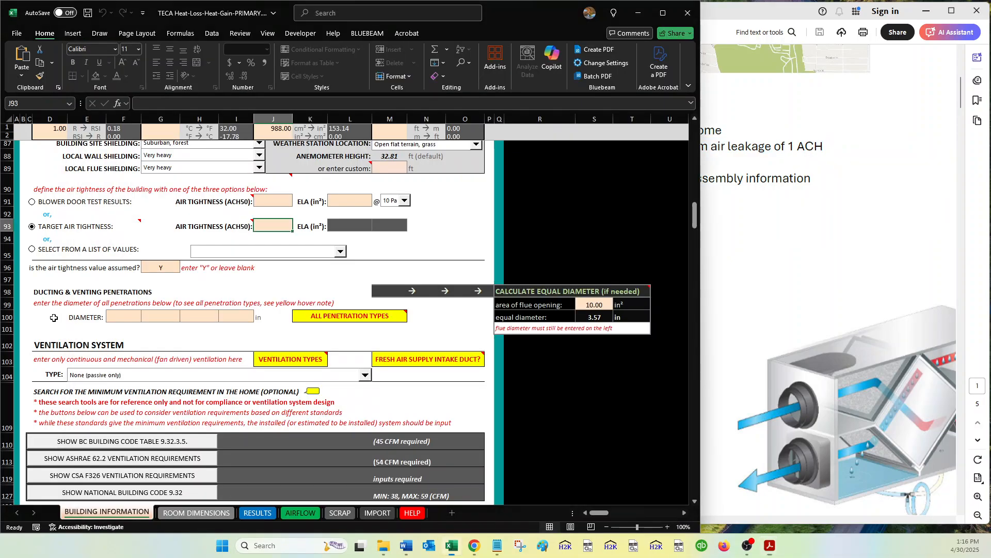
{"action": "left_click", "coordinate": [56, 317]}
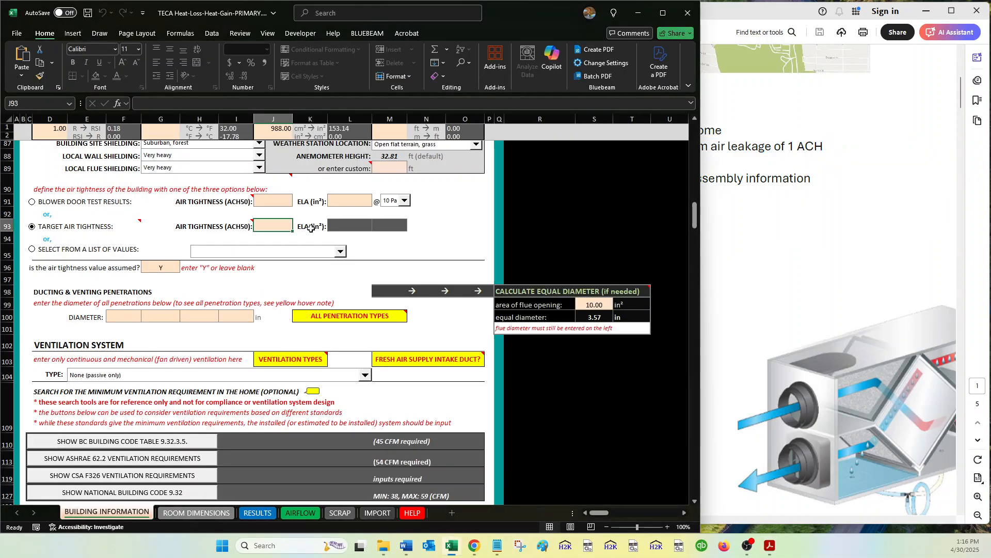
{"action": "type", "text": "1"}
{"action": "key", "text": "Return"}
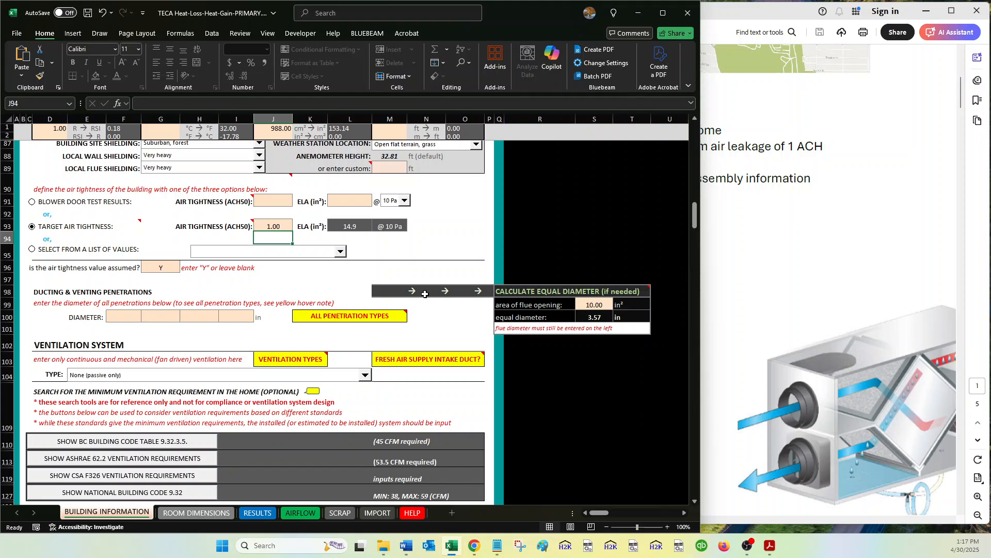
Examine the ducting and venting penetration diameter cells and the fresh air supply intake duct note.
{"action": "left_click", "coordinate": [335, 294]}
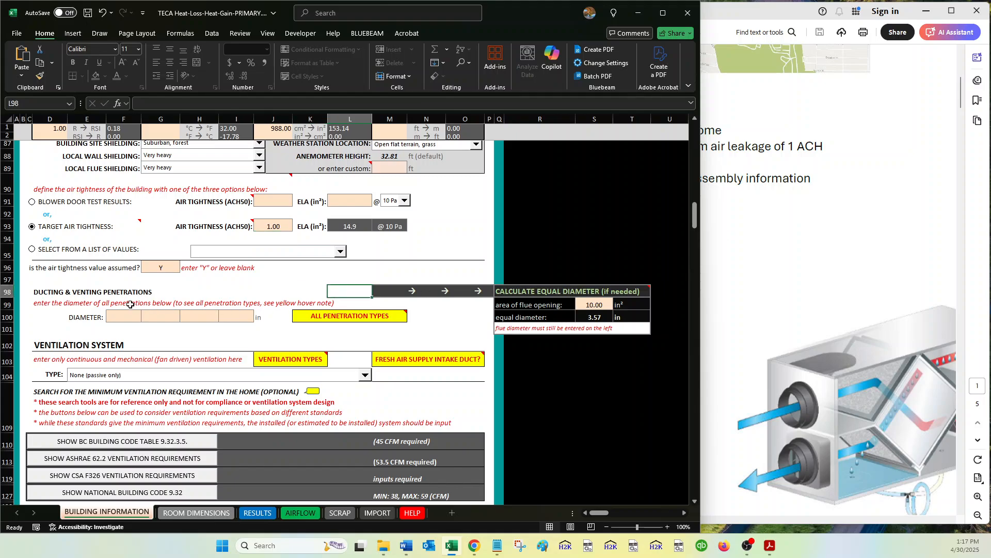
{"action": "scroll", "coordinate": [124, 302], "scroll_direction": "down", "scroll_amount": 1}
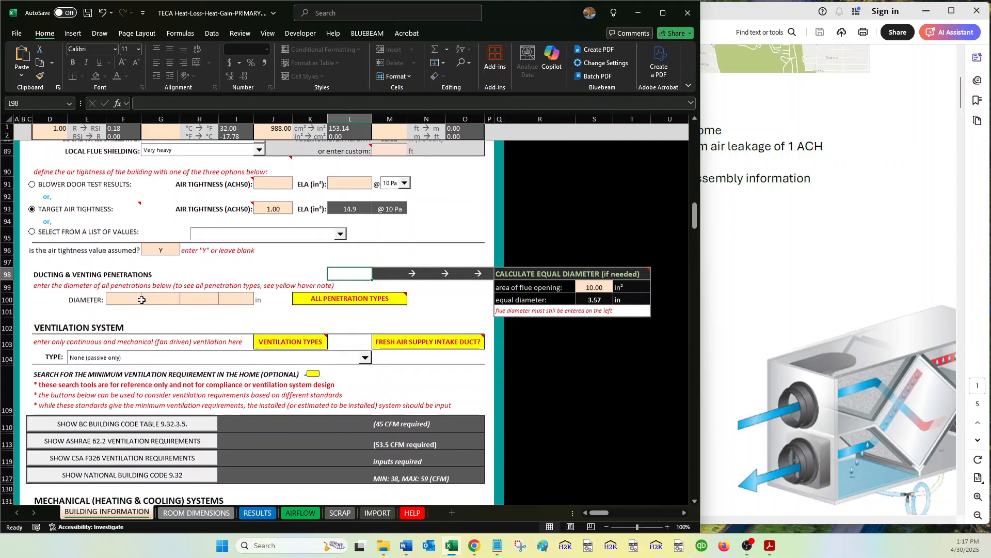
{"action": "left_click", "coordinate": [119, 299]}
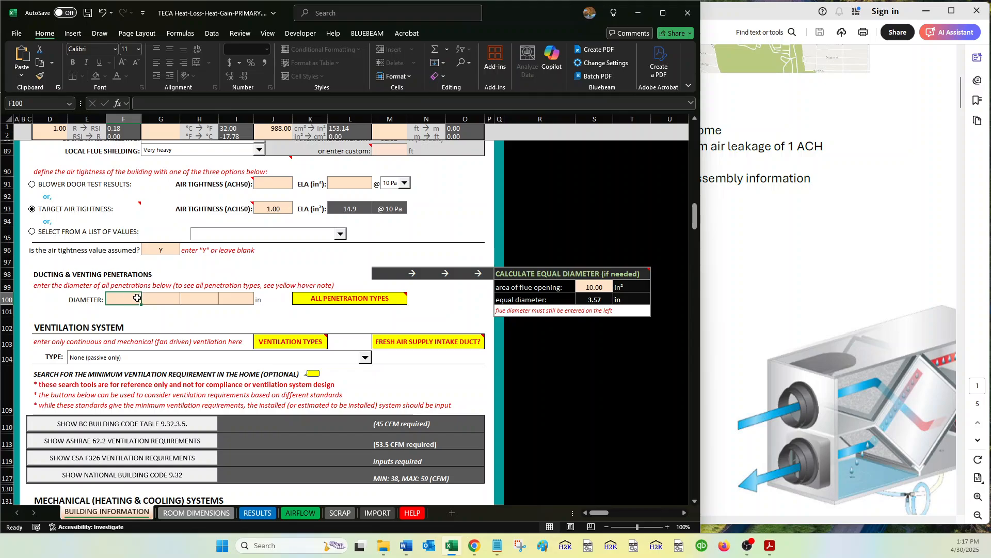
{"action": "left_click_drag", "start_coordinate": [137, 298], "coordinate": [235, 297]}
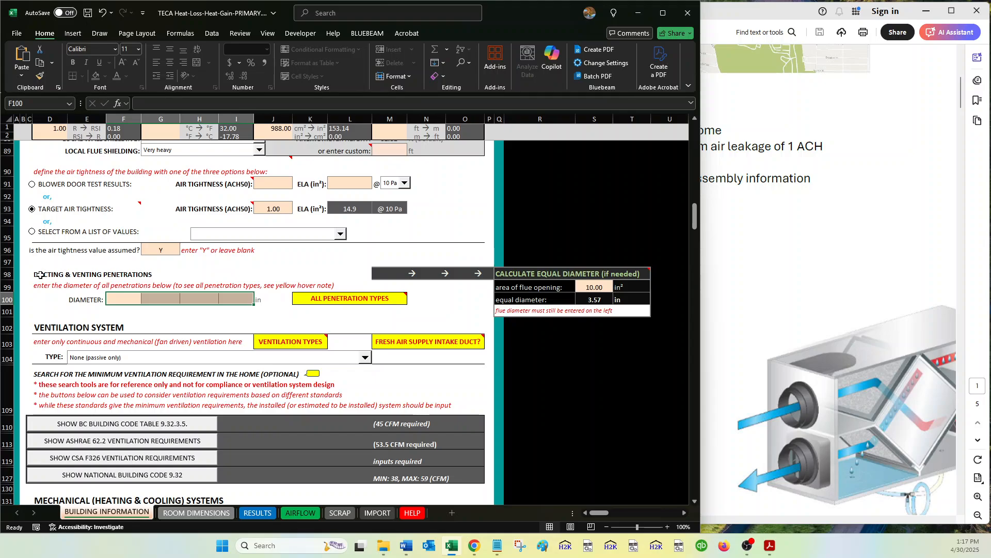
{"action": "left_click_drag", "start_coordinate": [41, 275], "coordinate": [252, 299]}
{"action": "left_click", "coordinate": [237, 299]}
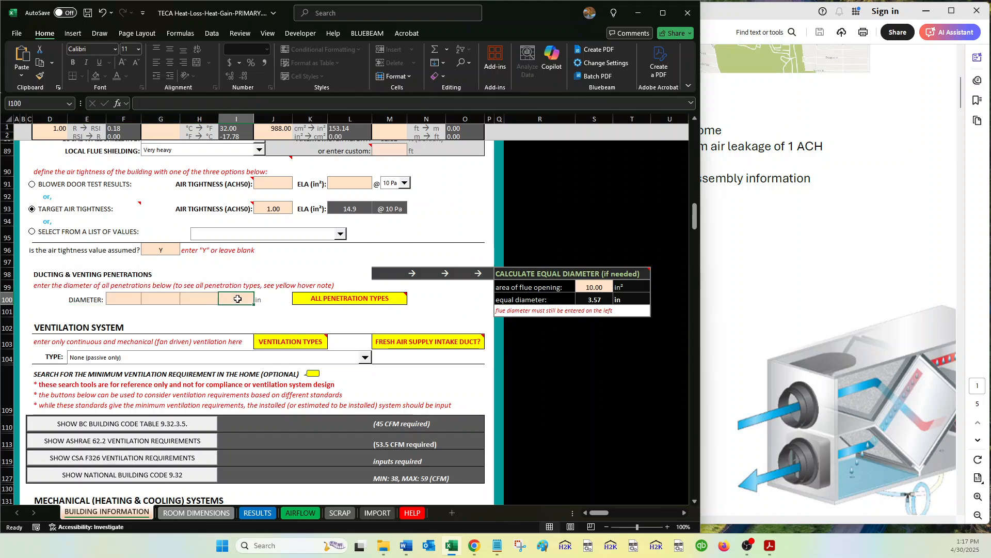
{"action": "mouse_move", "coordinate": [361, 301]}
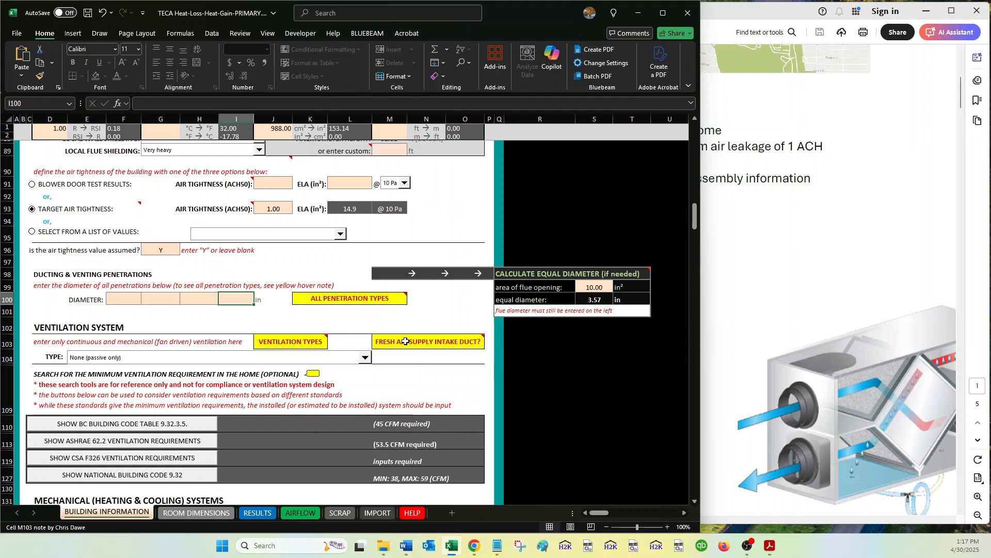
{"action": "mouse_move", "coordinate": [408, 341]}
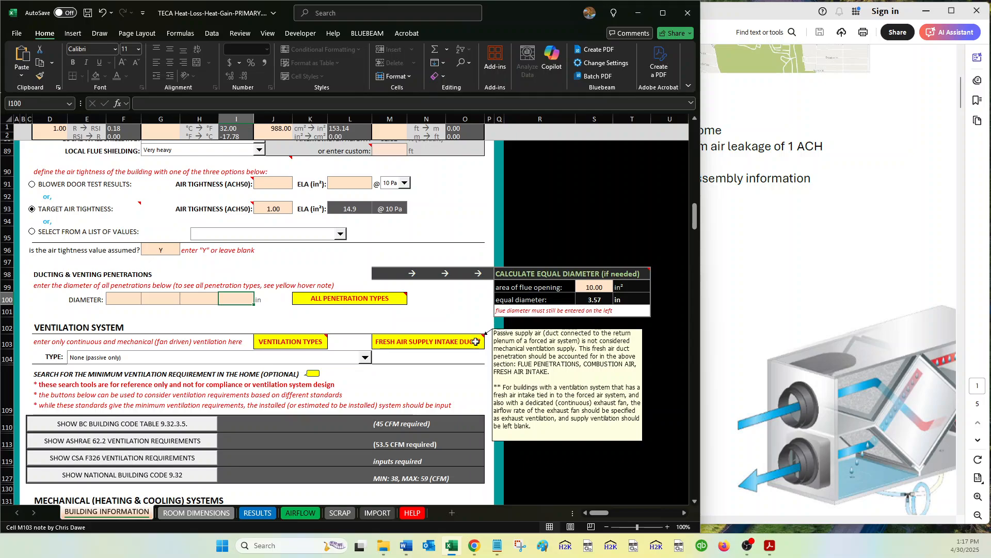